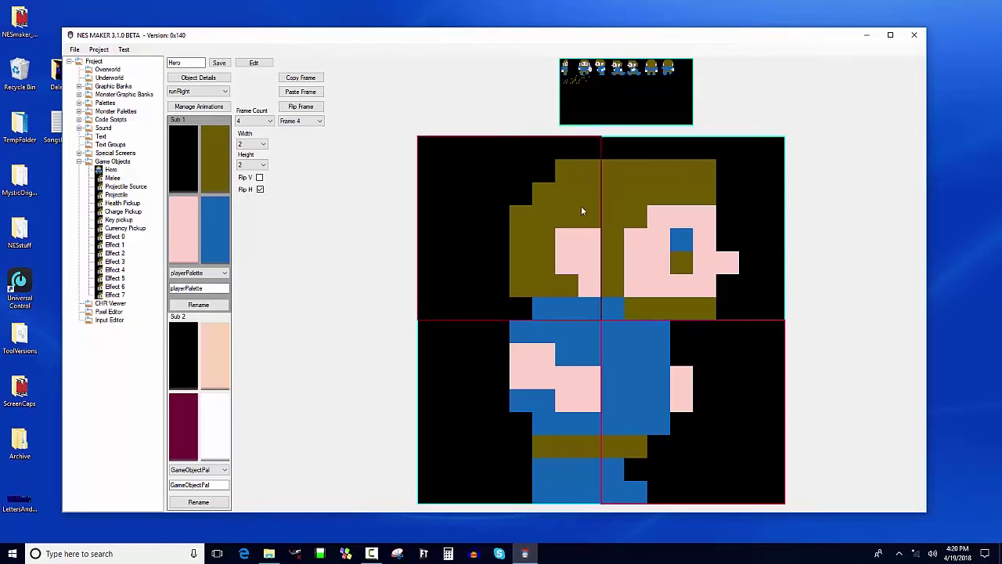
# Open the Hero's Monster Animation Info dialog and place it beside the sprite editor.
pyautogui.click(198, 78)
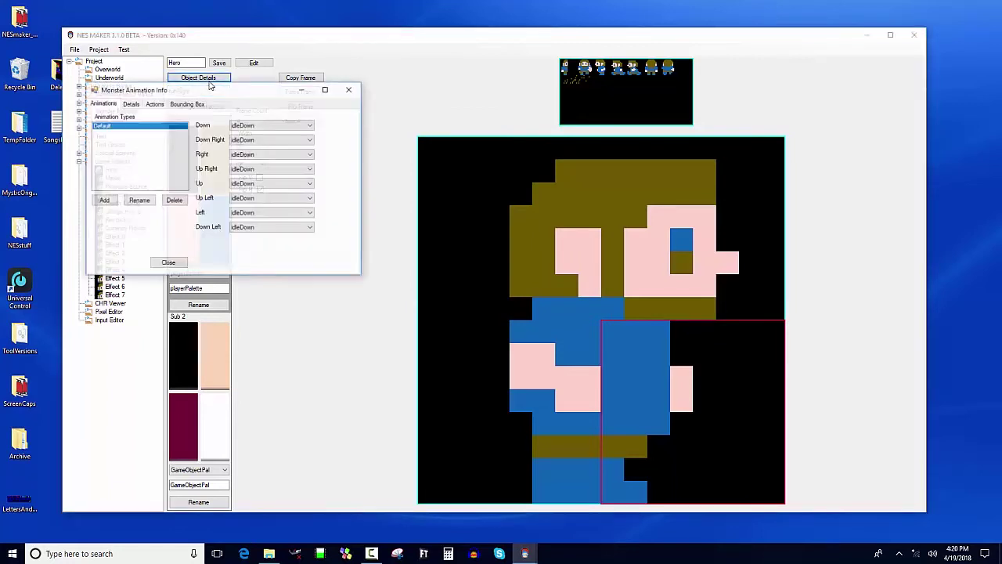
pyautogui.moveTo(239, 96); pyautogui.dragTo(282, 249)
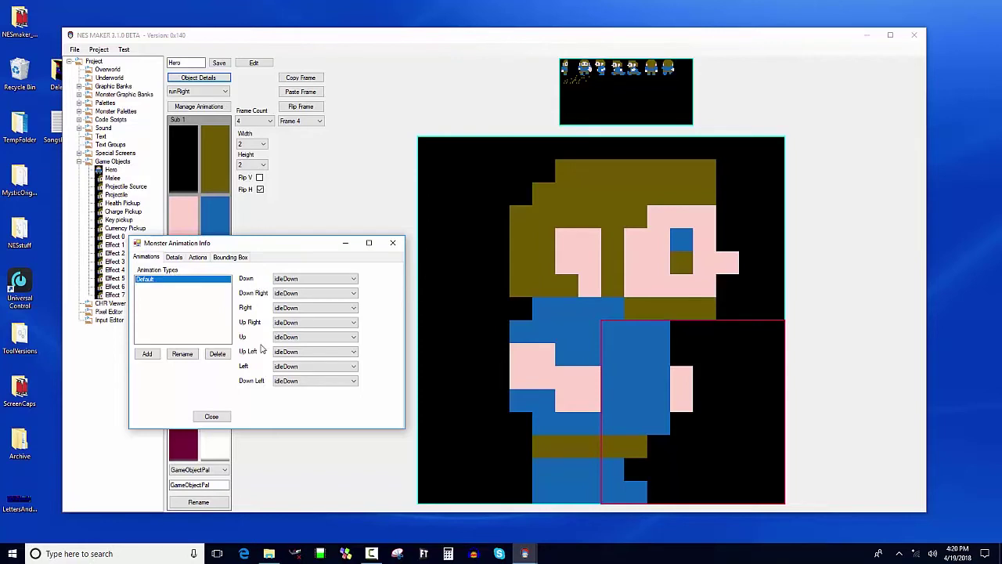
pyautogui.click(304, 278)
# Keep idleDown for facing down and begin renaming the Default animation type.
pyautogui.click(303, 278)
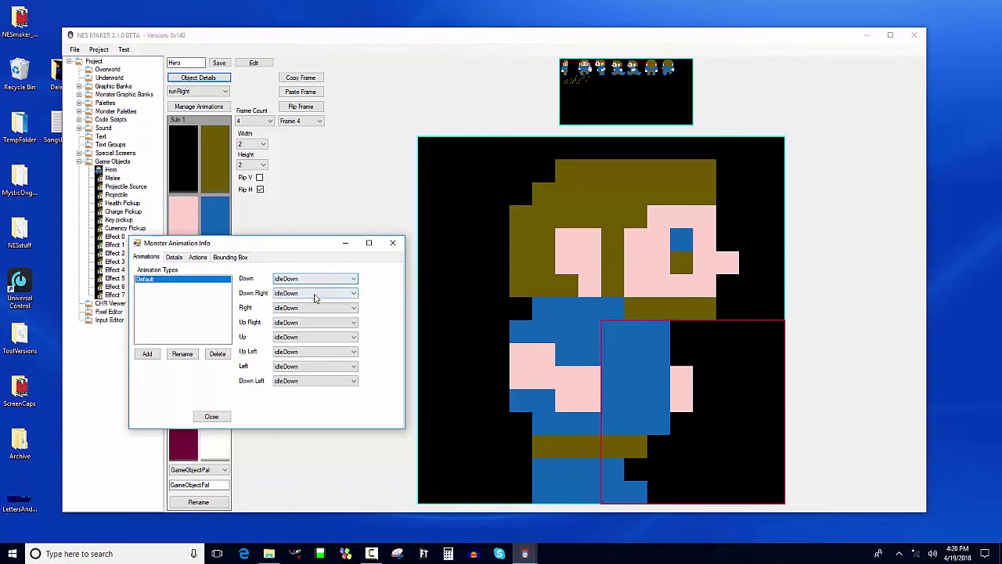
pyautogui.click(174, 280)
pyautogui.click(182, 354)
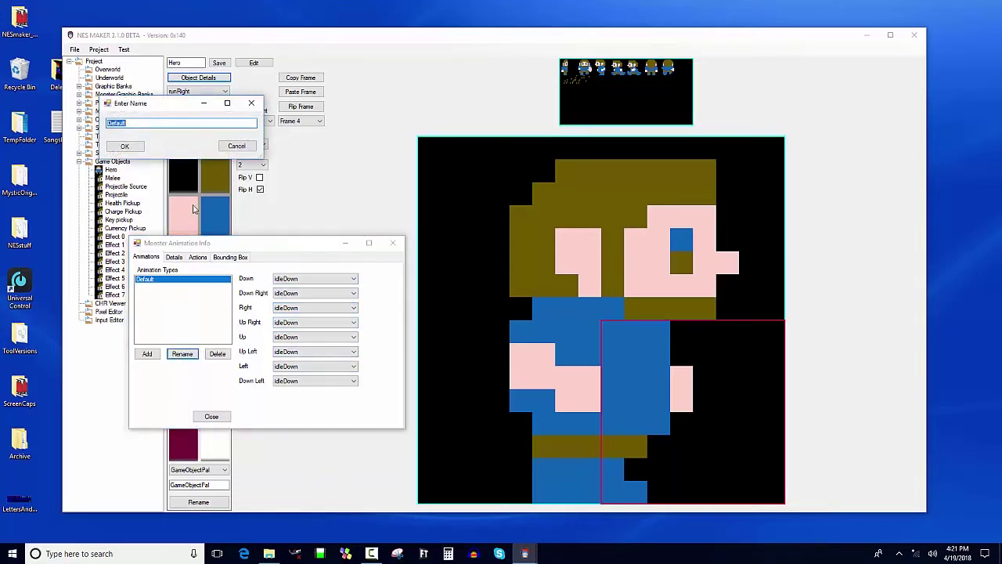
# Rename the Default animation type to 'idle', keeping idleDown for facing down.
pyautogui.write('idle')
pyautogui.click(126, 146)
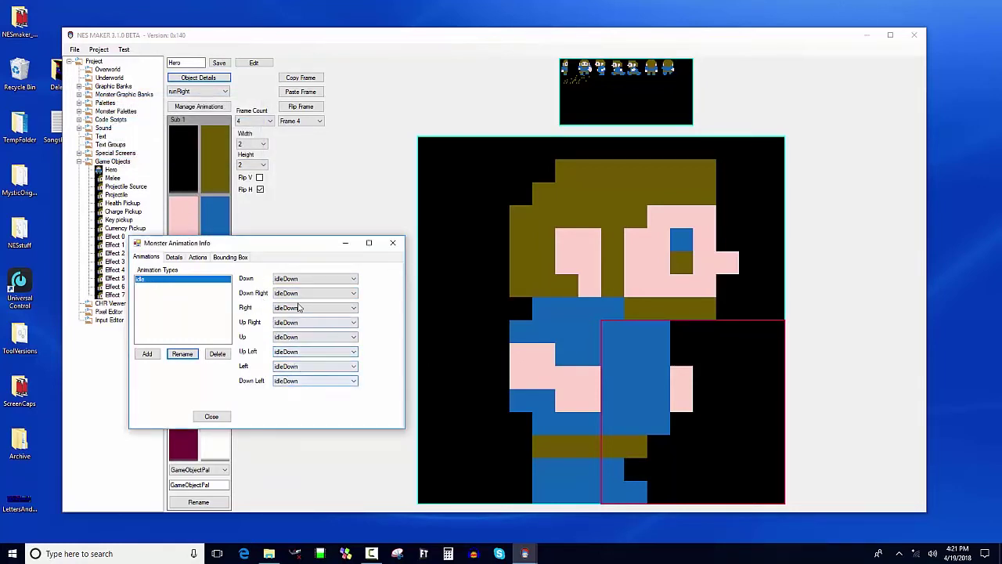
pyautogui.click(313, 278)
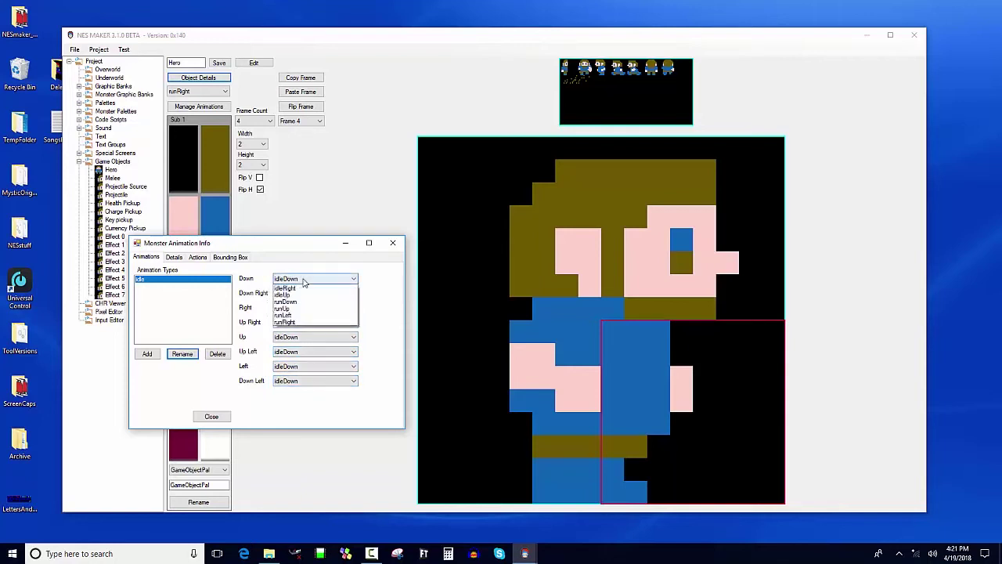
pyautogui.click(314, 279)
# Map idle's Right to idleRight, Up to idleUp and Left to idleLeft.
pyautogui.click(284, 308)
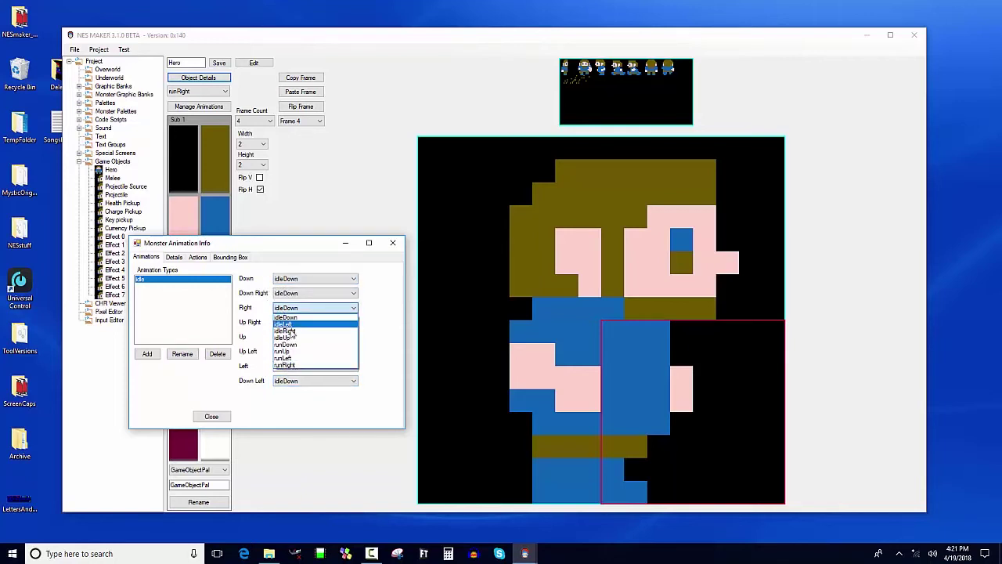
pyautogui.click(284, 331)
pyautogui.click(286, 337)
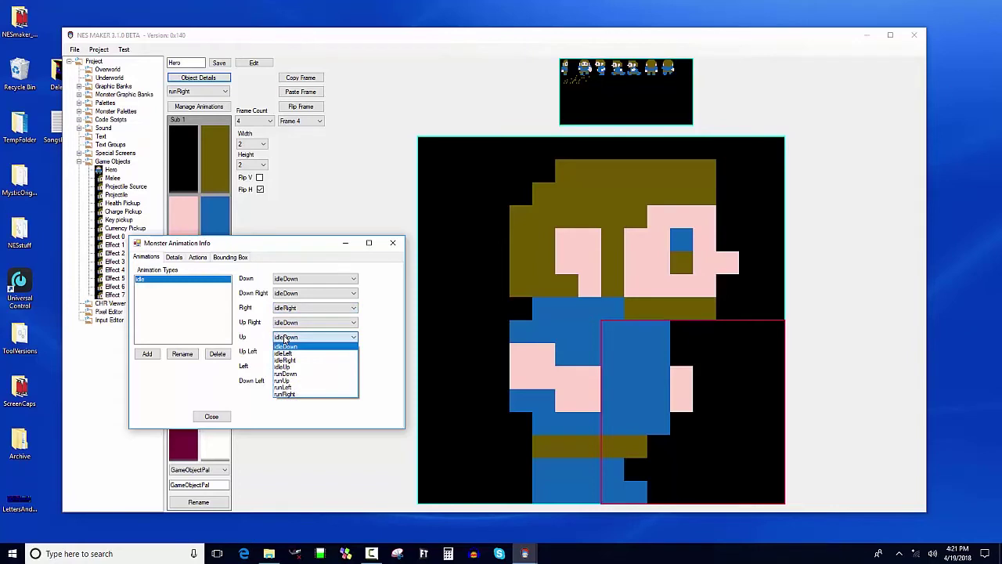
pyautogui.click(283, 366)
pyautogui.click(284, 366)
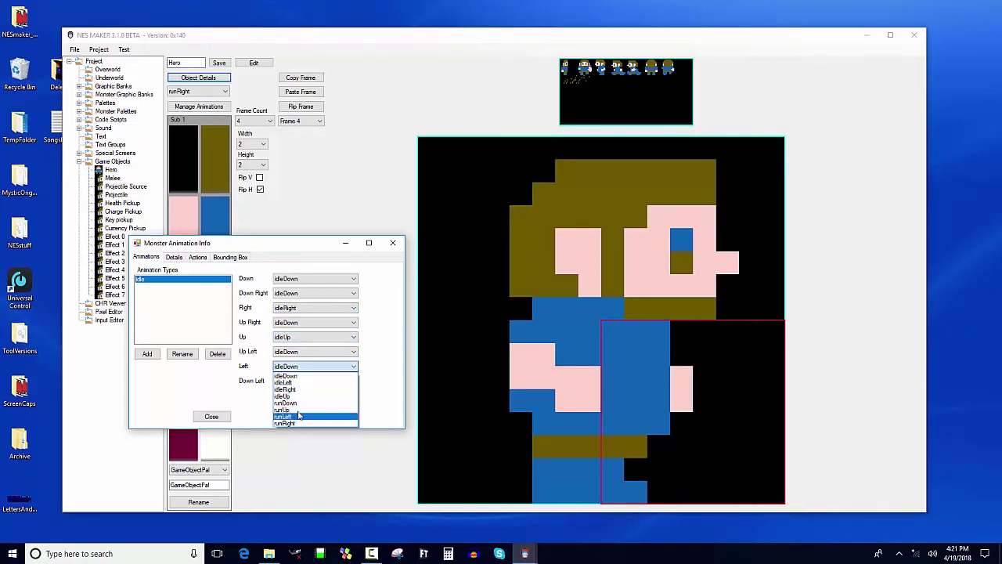
pyautogui.click(296, 376)
pyautogui.press('Down')
pyautogui.press('Down')
pyautogui.press('Down')
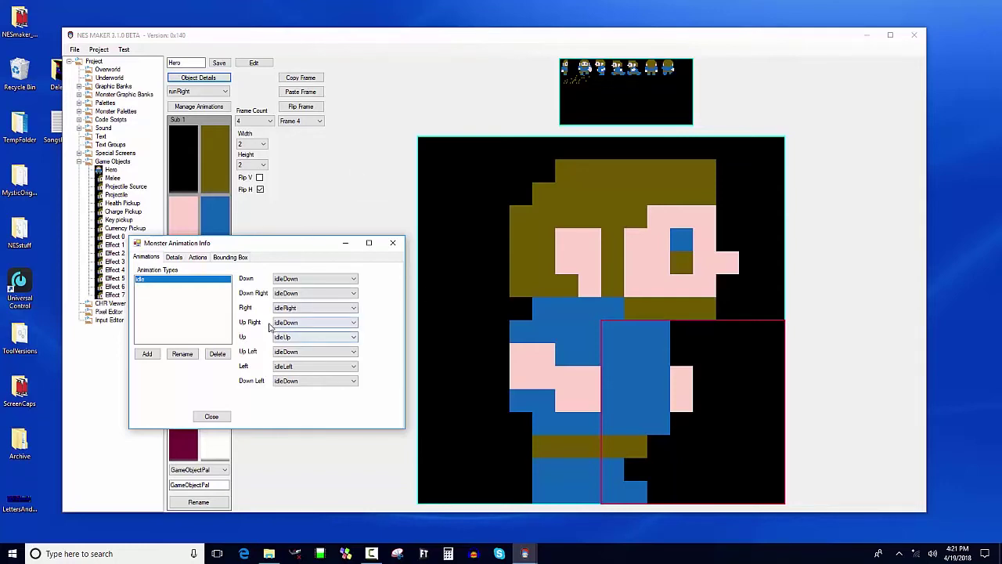
# Set idle's Up Right and Up Left to idleUp, keep Down Left on idleDown.
pyautogui.click(336, 323)
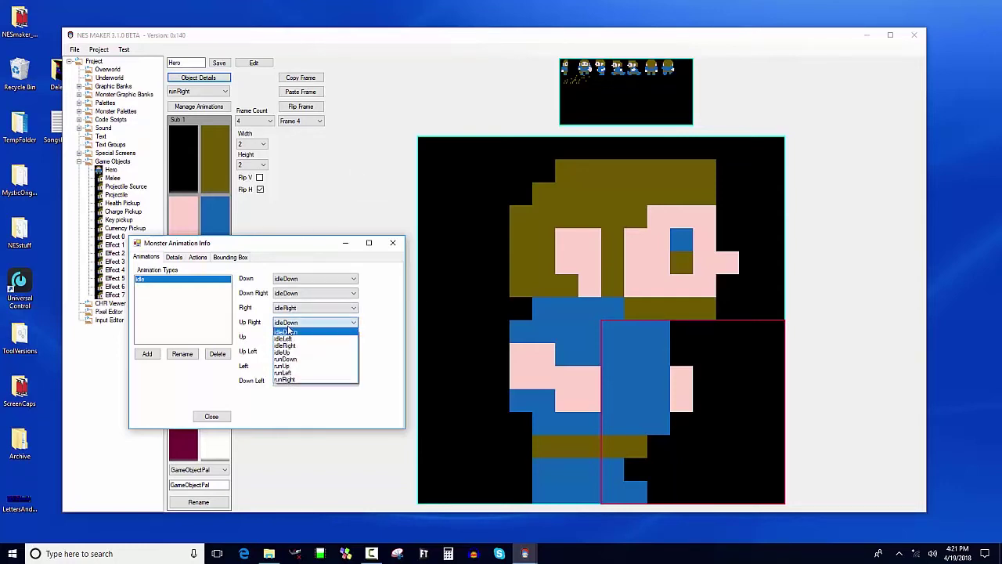
pyautogui.click(286, 351)
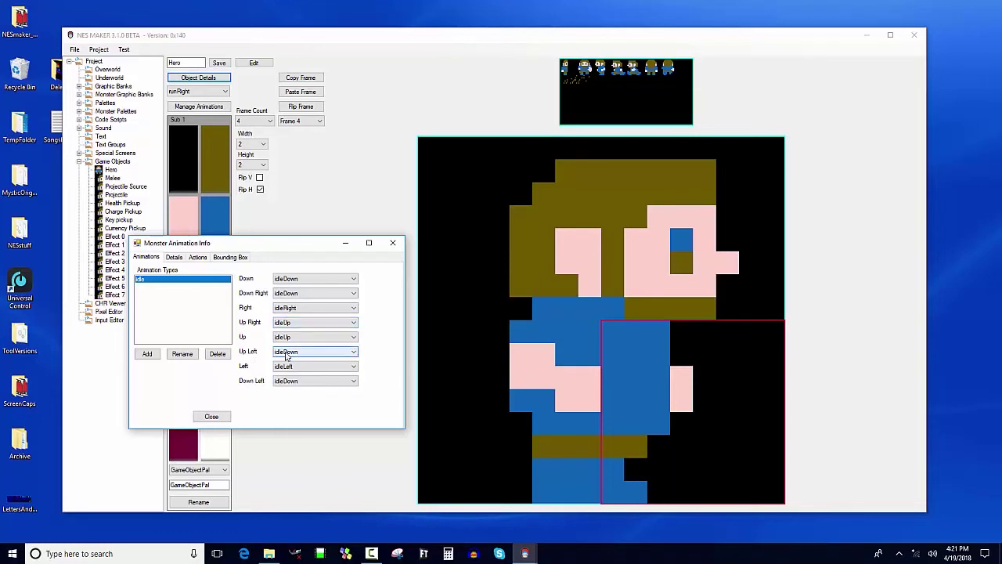
pyautogui.click(287, 354)
pyautogui.click(298, 380)
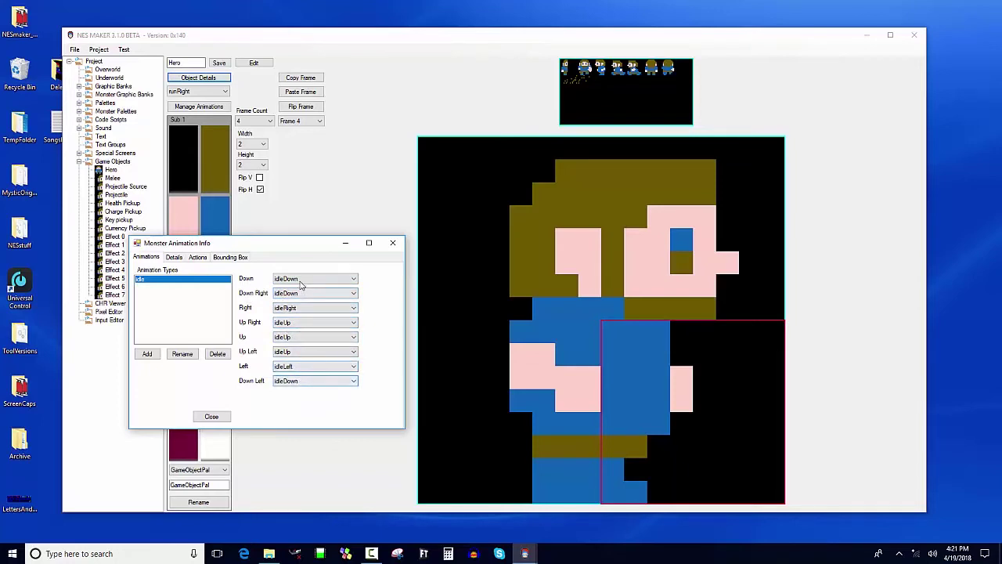
pyautogui.click(297, 381)
pyautogui.click(299, 383)
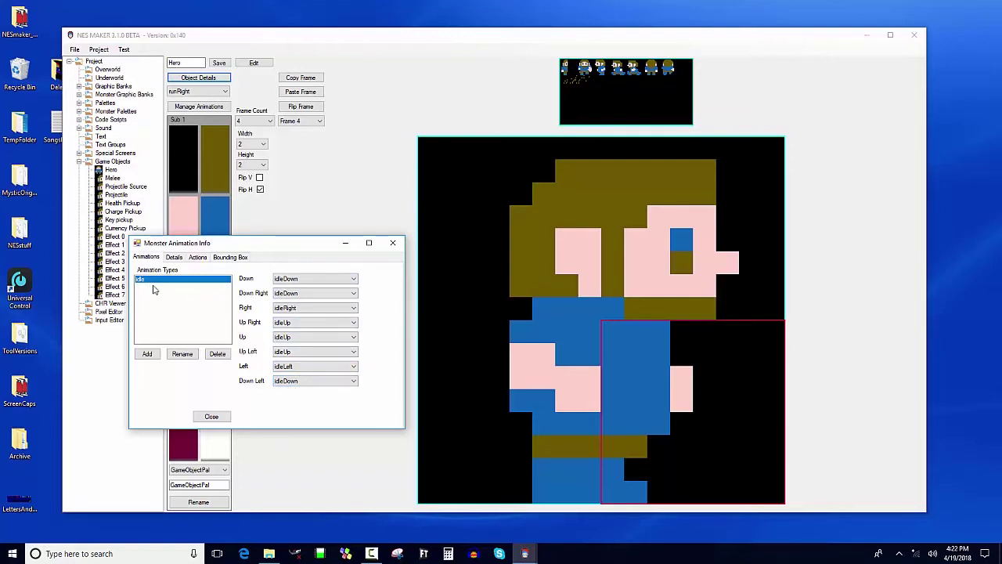
pyautogui.click(150, 354)
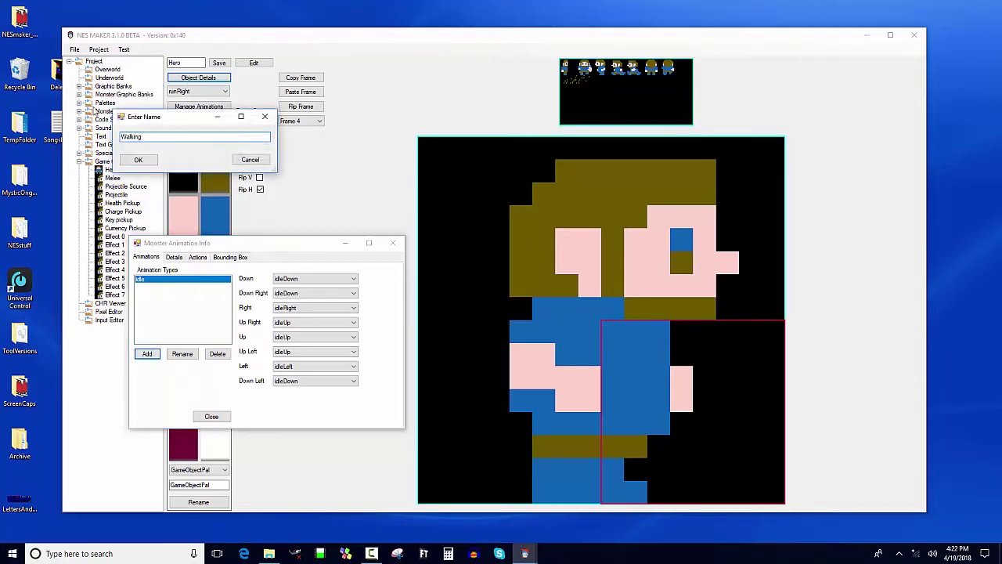
# Add the Walking animation type with Down and Down Right on runDown, Right on runRight.
pyautogui.click(138, 160)
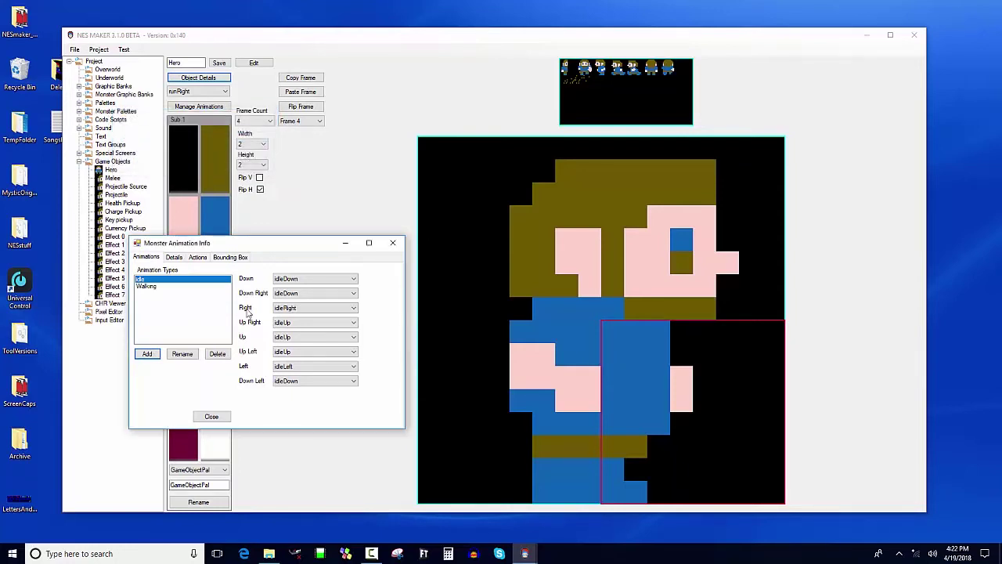
pyautogui.click(196, 287)
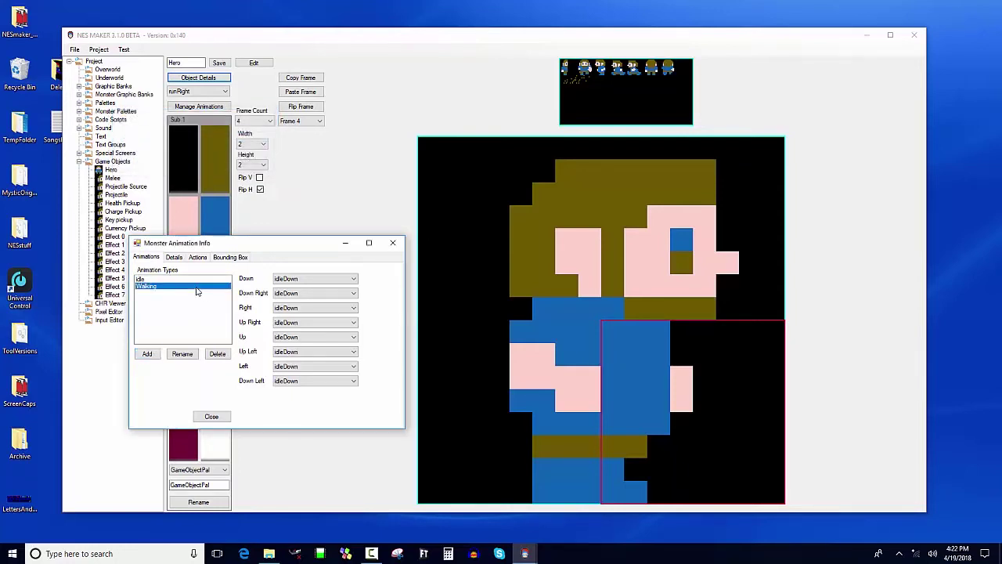
pyautogui.click(311, 280)
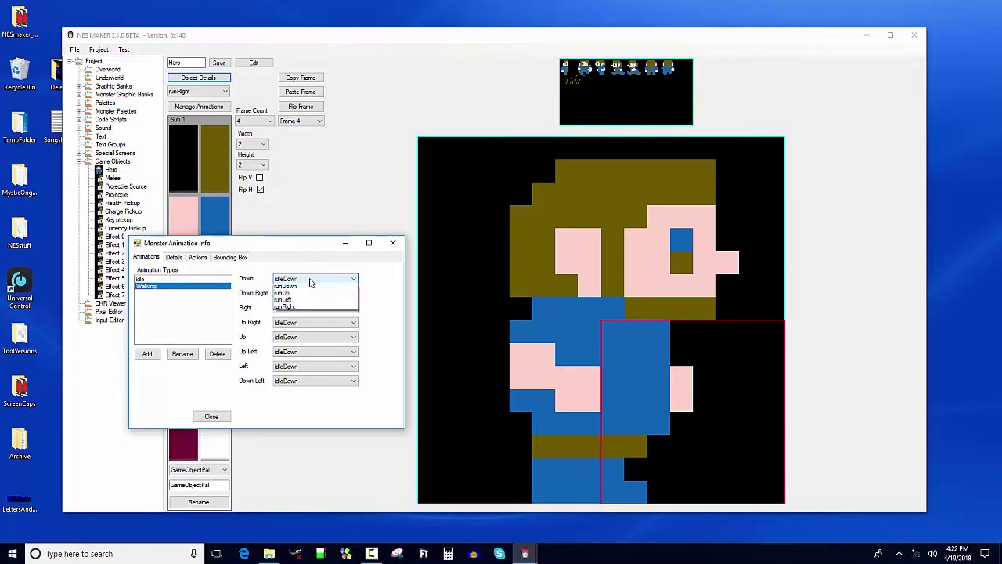
pyautogui.click(304, 314)
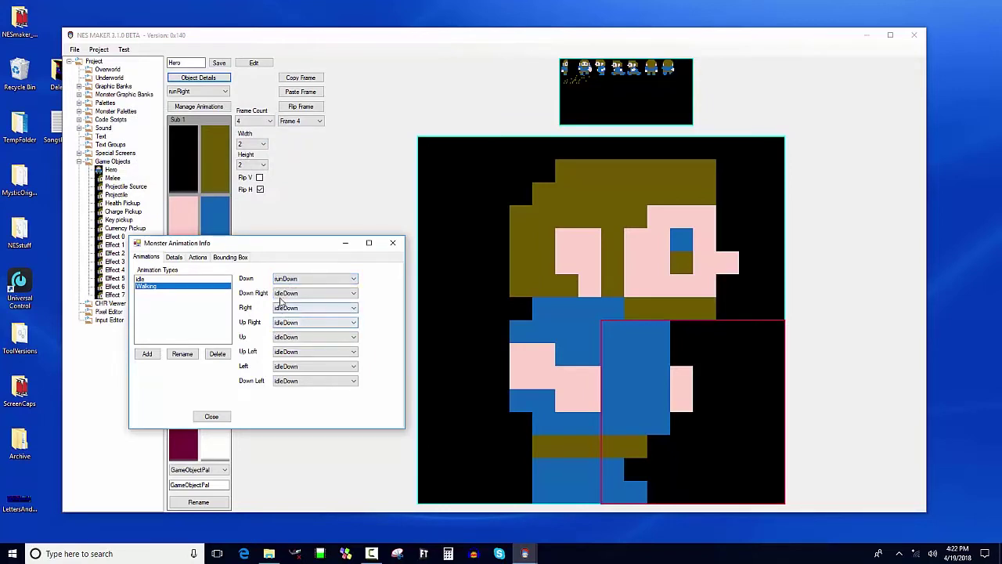
pyautogui.click(301, 294)
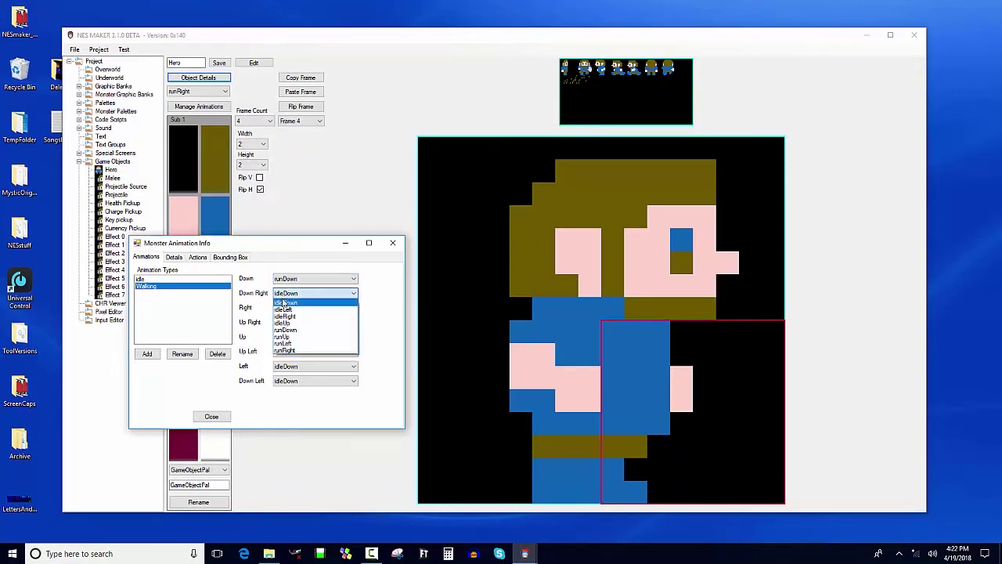
pyautogui.click(294, 330)
pyautogui.click(298, 309)
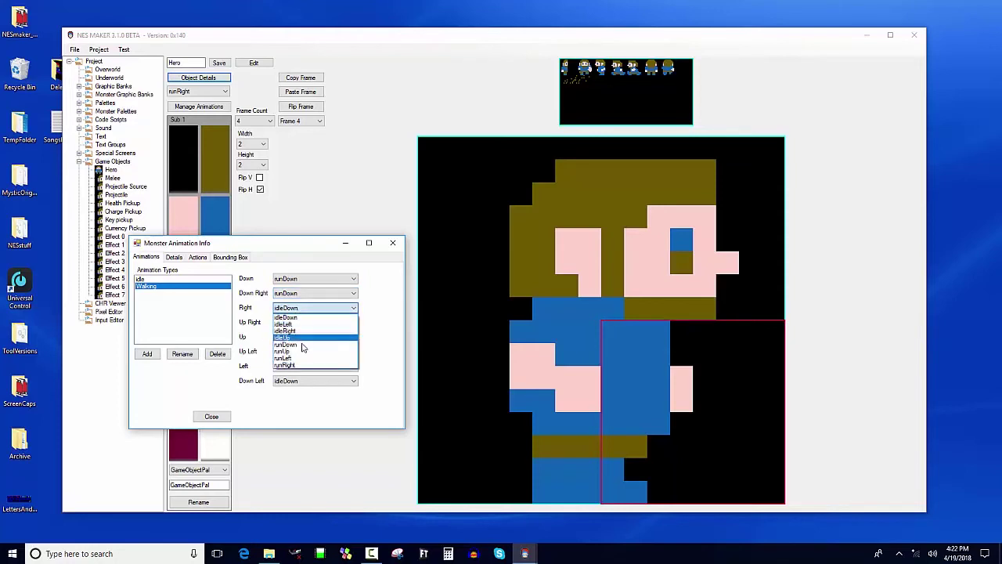
pyautogui.click(305, 365)
# Map Walking's Up Right, Up and Up Left to runUp, Left to runLeft, Down Left to runDown.
pyautogui.click(301, 323)
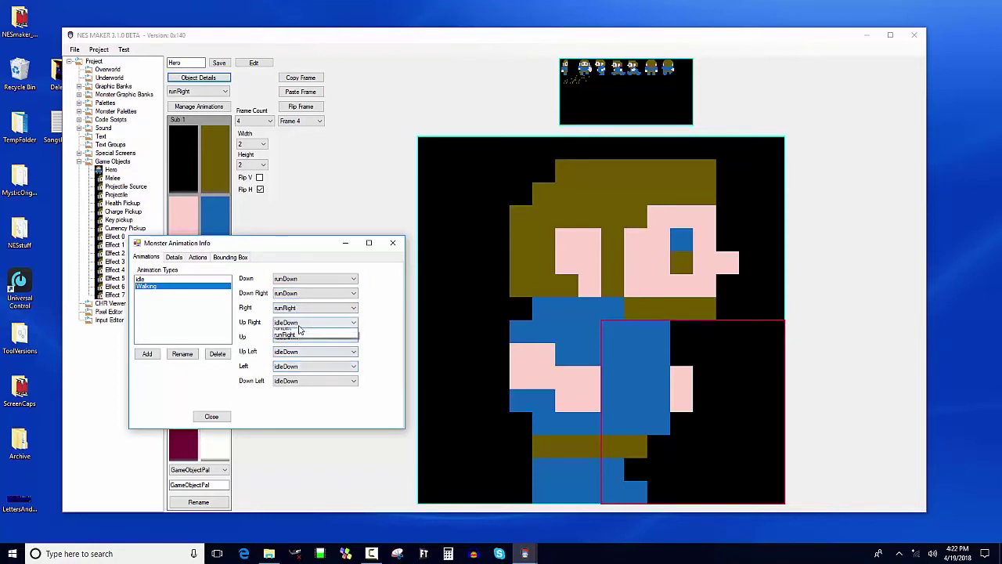
pyautogui.click(298, 366)
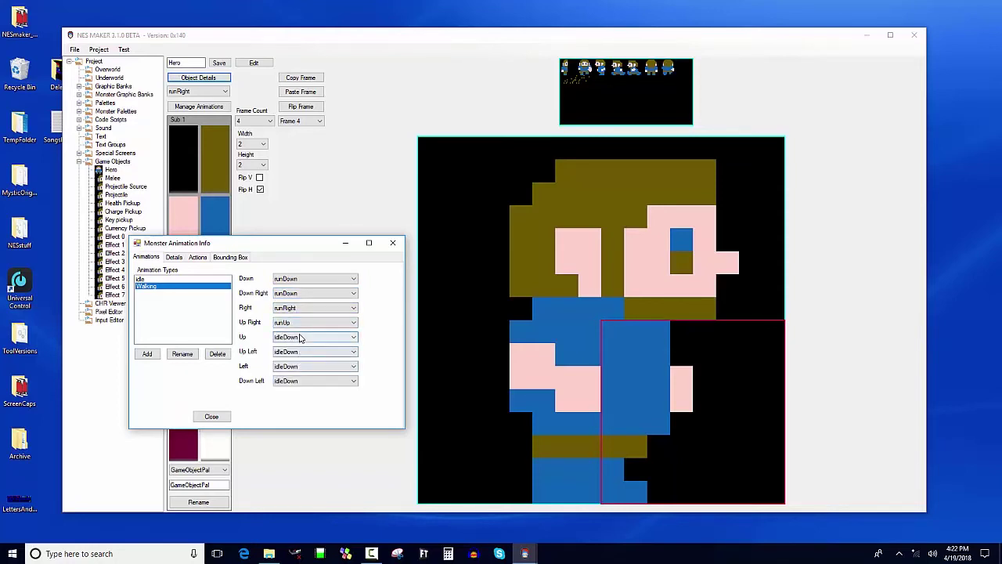
pyautogui.click(304, 337)
pyautogui.click(298, 381)
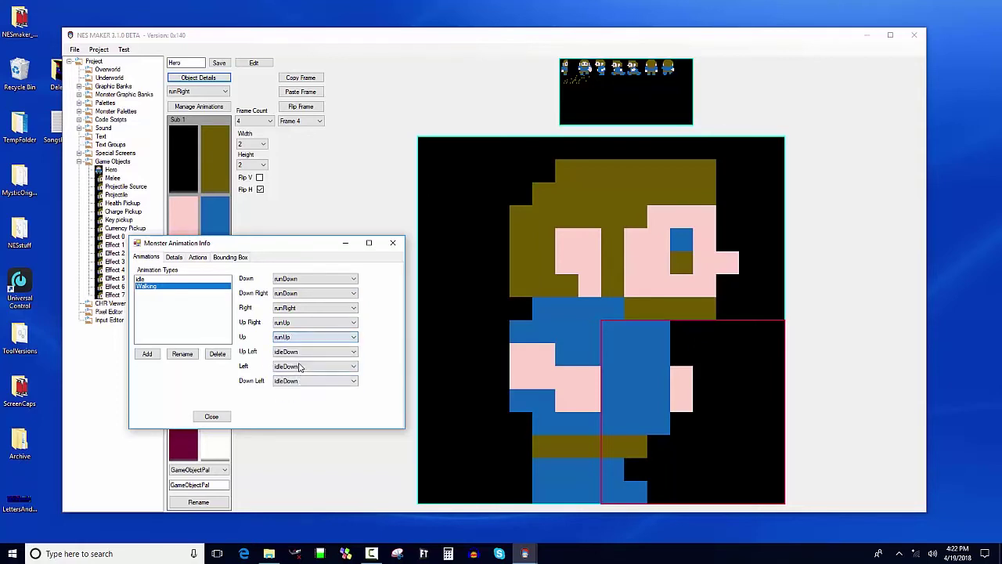
pyautogui.click(303, 352)
pyautogui.click(296, 395)
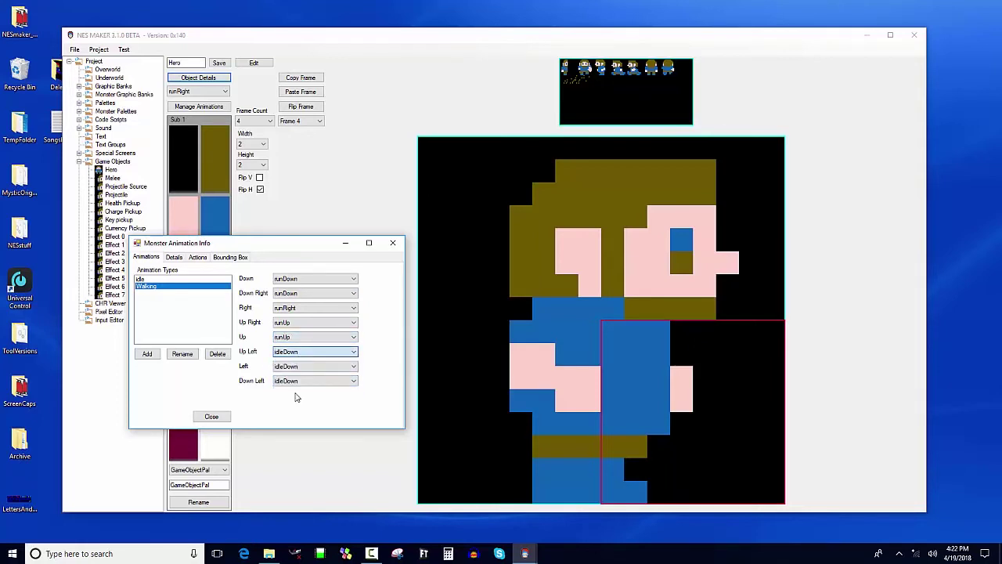
pyautogui.click(295, 368)
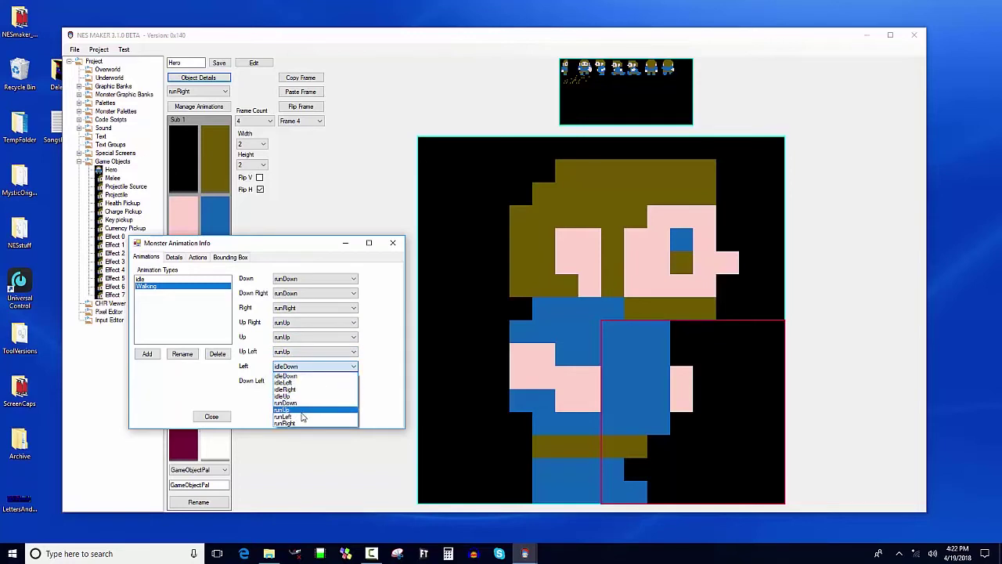
pyautogui.click(296, 410)
pyautogui.click(304, 381)
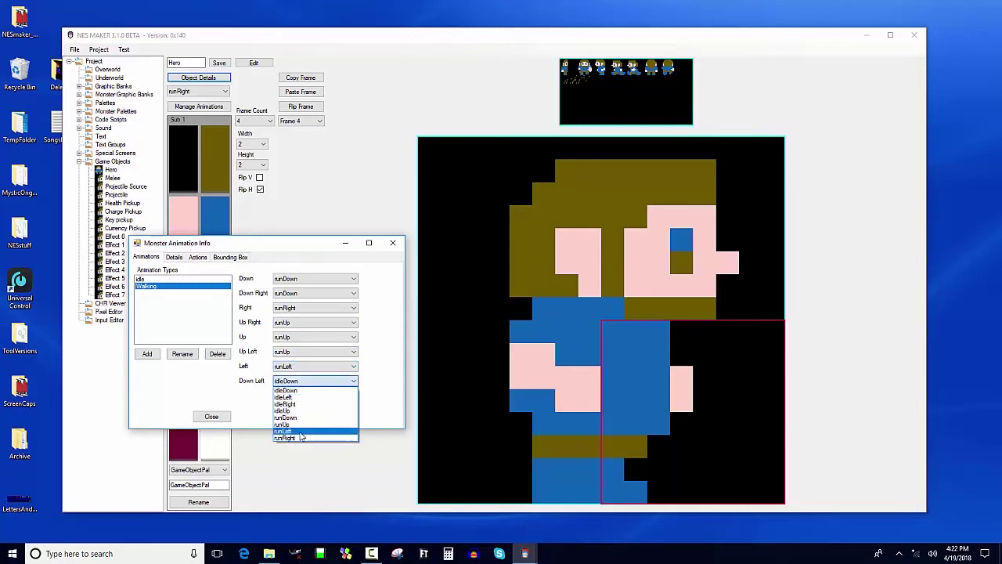
pyautogui.click(303, 422)
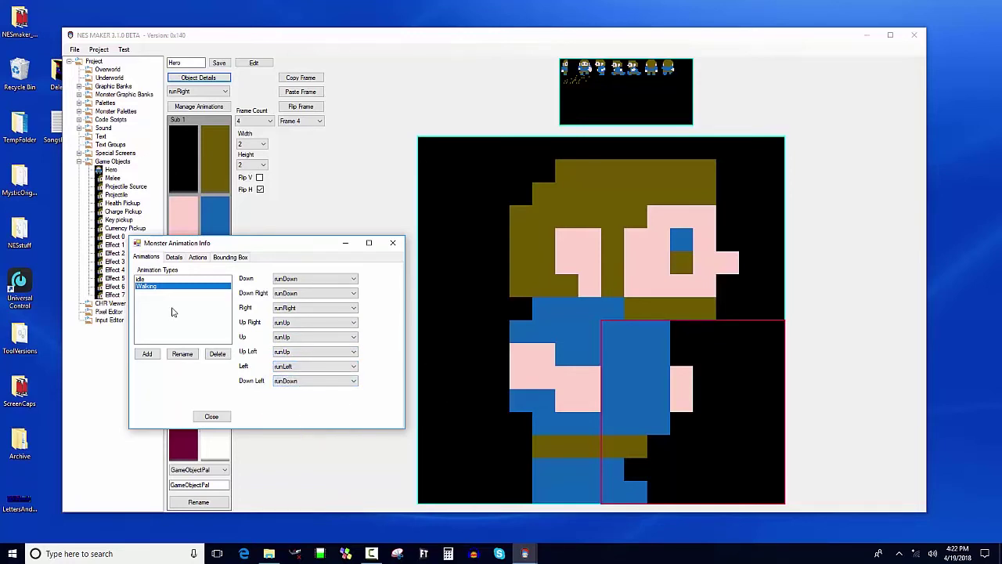
pyautogui.click(176, 281)
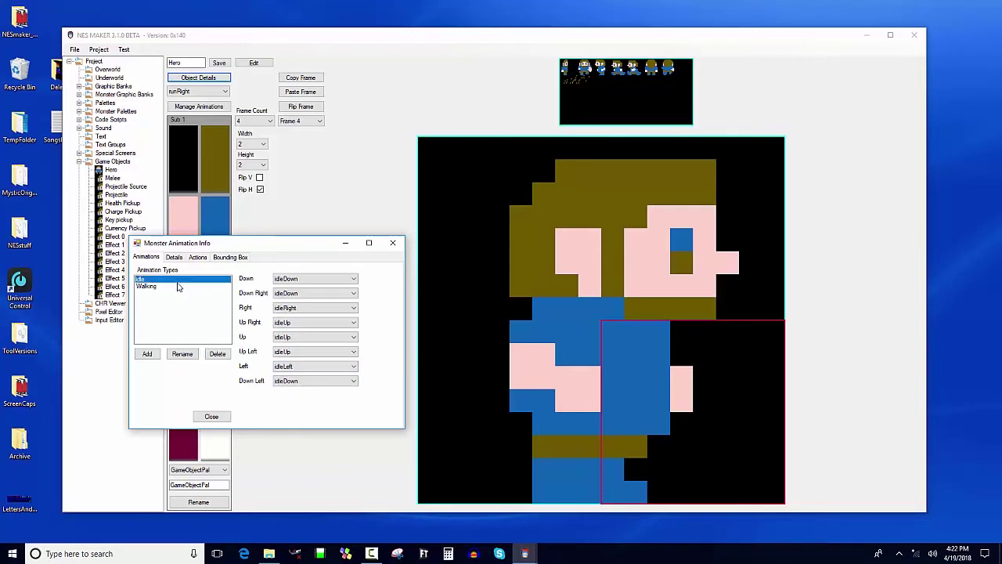
pyautogui.click(179, 287)
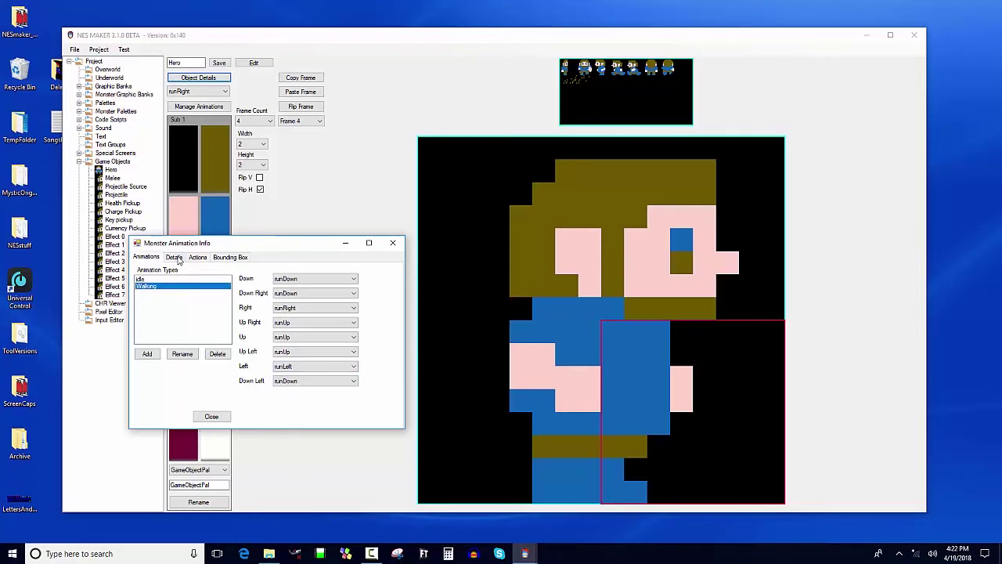
# Adjust the Hero's Normal Max Speed and Acceleration Speed sliders in the Details tab.
pyautogui.click(177, 258)
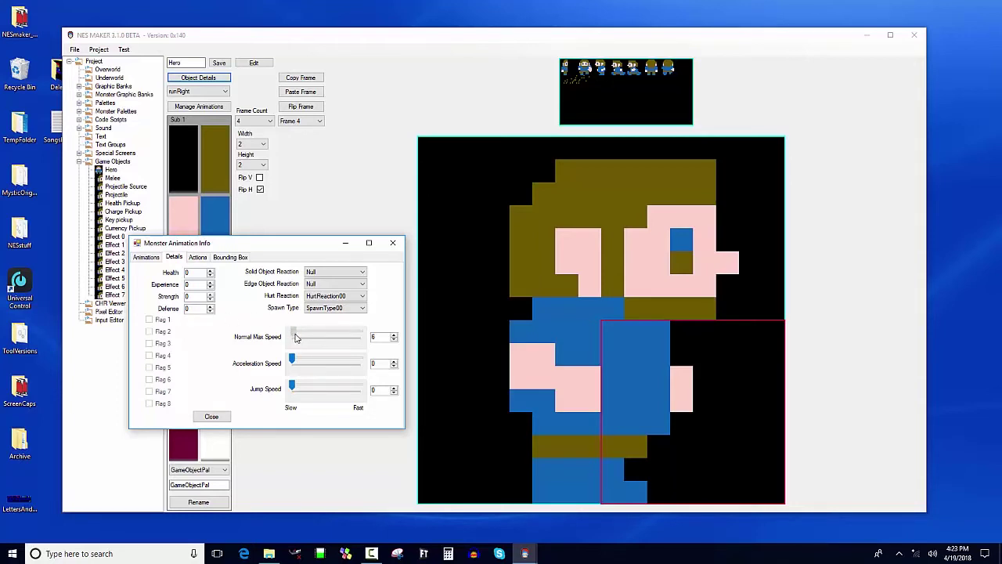
pyautogui.moveTo(296, 338)
pyautogui.mouseDown()
pyautogui.moveTo(362, 338)
pyautogui.moveTo(291, 338)
pyautogui.moveTo(299, 349)
pyautogui.mouseUp()
pyautogui.moveTo(293, 360)
pyautogui.mouseDown()
pyautogui.moveTo(358, 361)
pyautogui.moveTo(306, 366)
pyautogui.mouseUp()
pyautogui.click(196, 258)
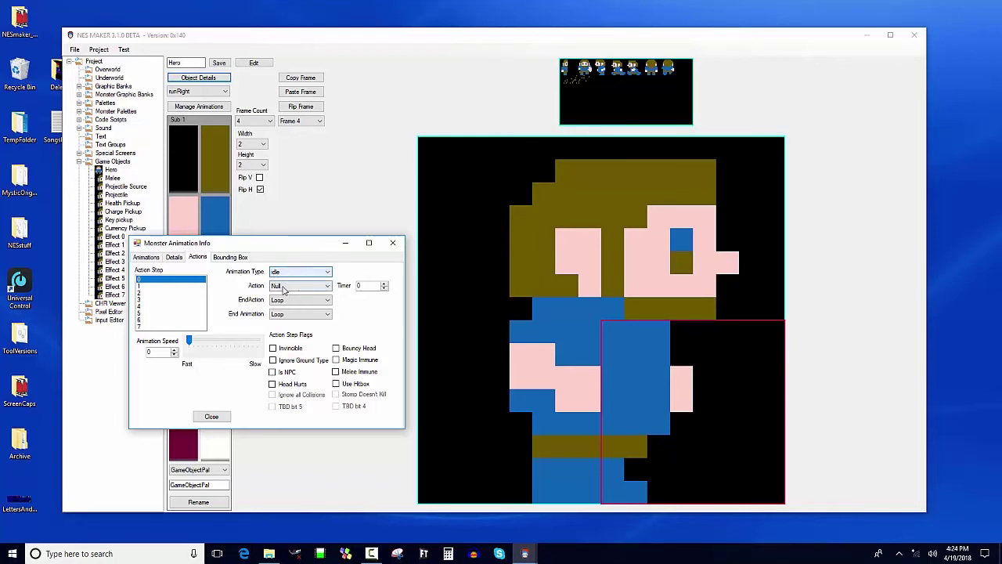
# Give Action Step 1 the Walking animation type with an animation speed of 5.
pyautogui.press('Tab')
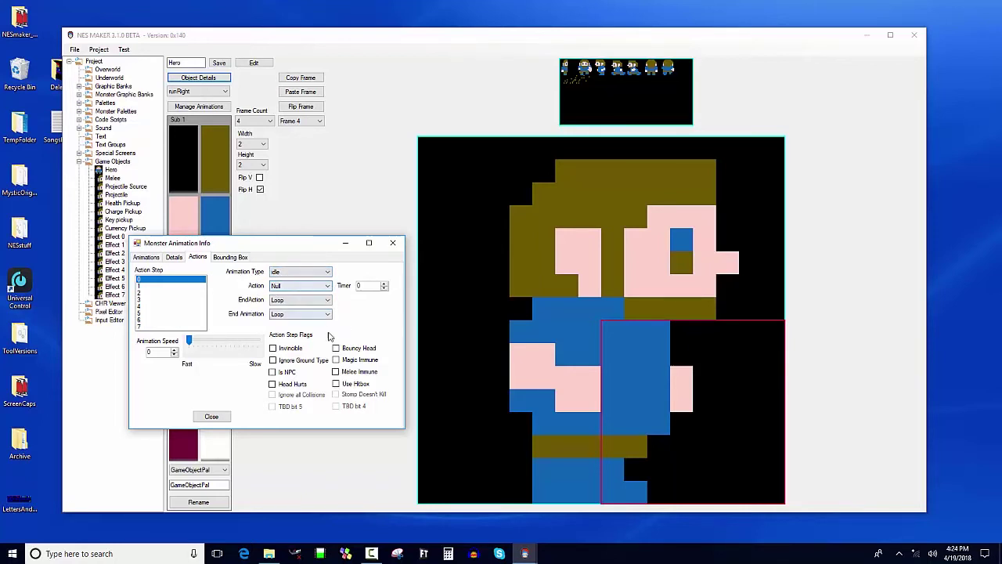
pyautogui.press('Tab')
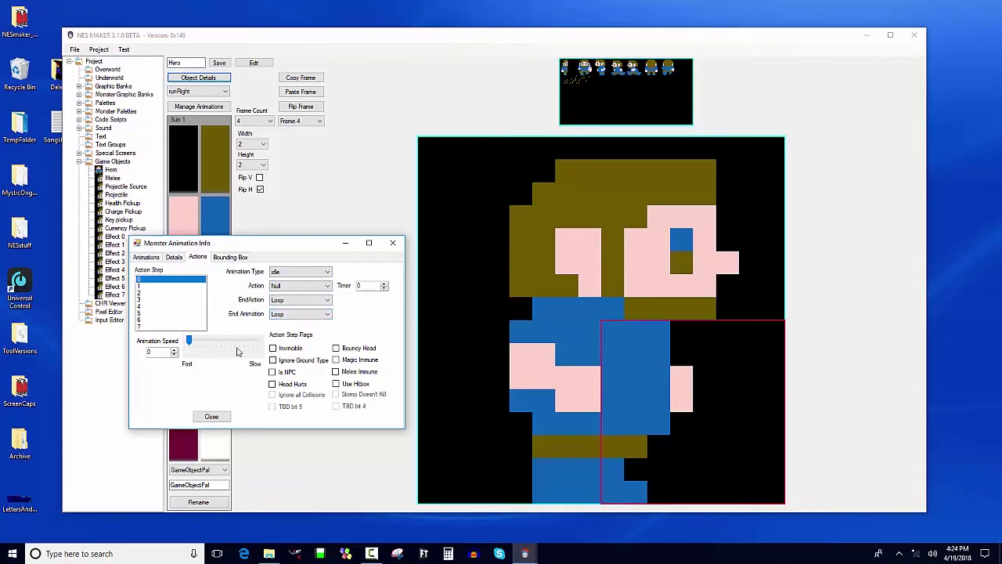
pyautogui.click(150, 287)
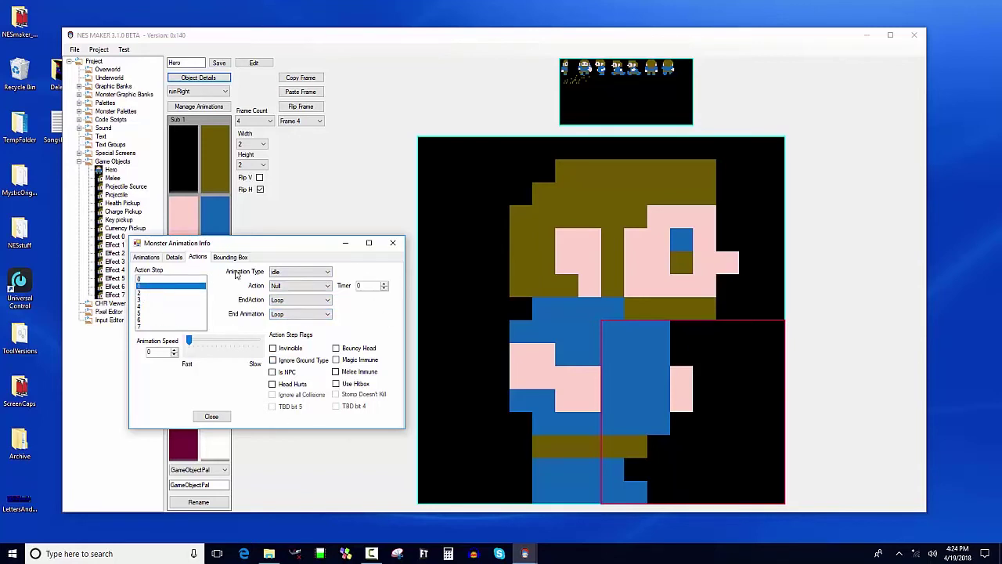
pyautogui.click(290, 273)
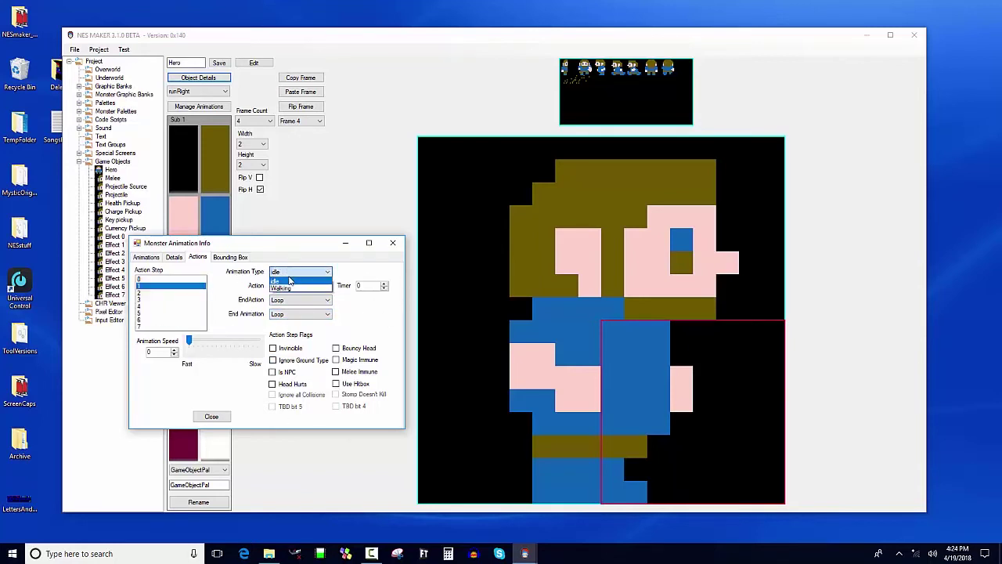
pyautogui.click(290, 289)
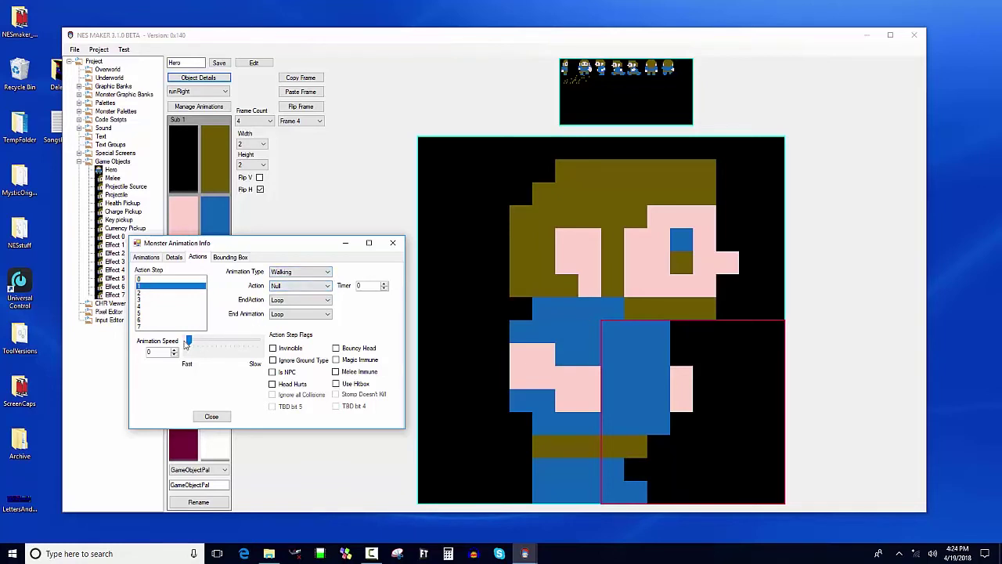
pyautogui.moveTo(189, 343); pyautogui.dragTo(213, 342)
pyautogui.click(230, 258)
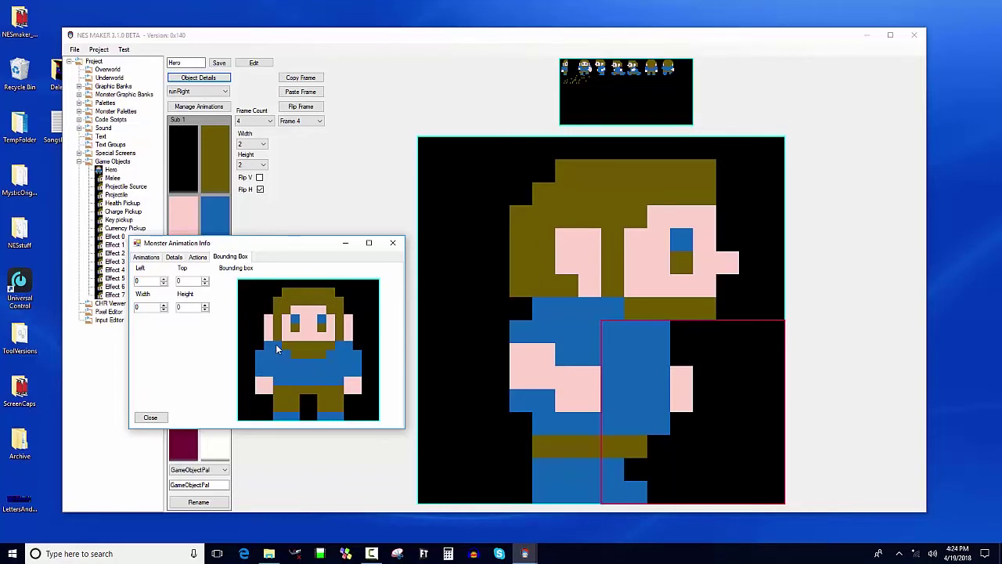
# Redraw the Hero's bounding box on the sprite until it reads left 3, top 4, width 10, height 12.
pyautogui.moveTo(276, 357)
pyautogui.mouseDown()
pyautogui.moveTo(302, 398)
pyautogui.moveTo(343, 416)
pyautogui.mouseUp()
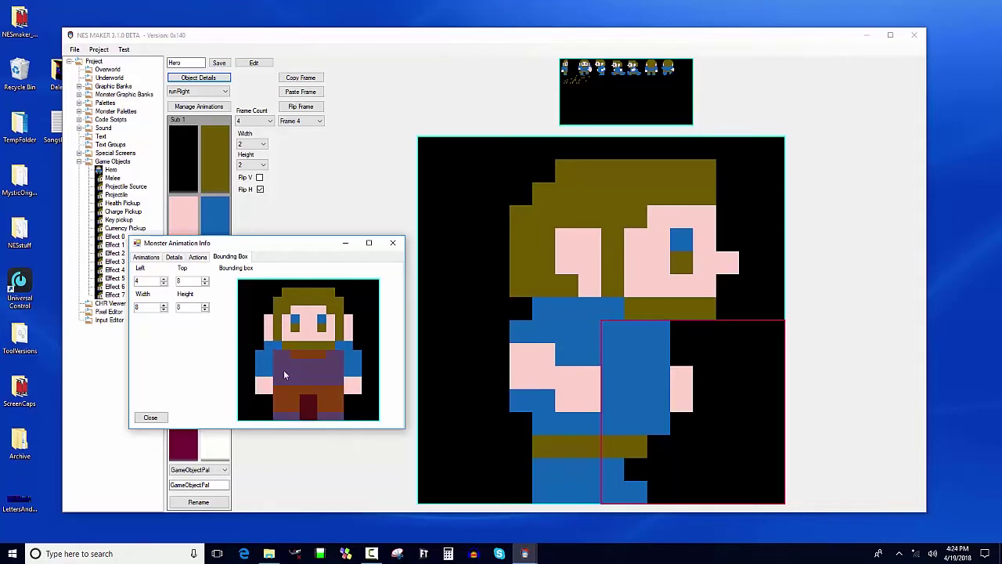
pyautogui.moveTo(267, 358); pyautogui.dragTo(347, 414)
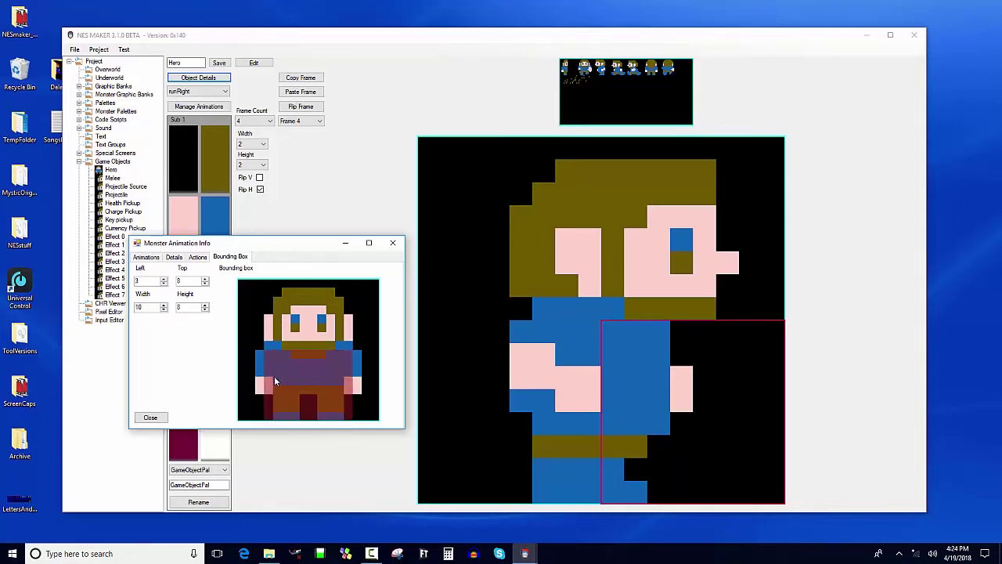
pyautogui.moveTo(257, 368); pyautogui.dragTo(362, 413)
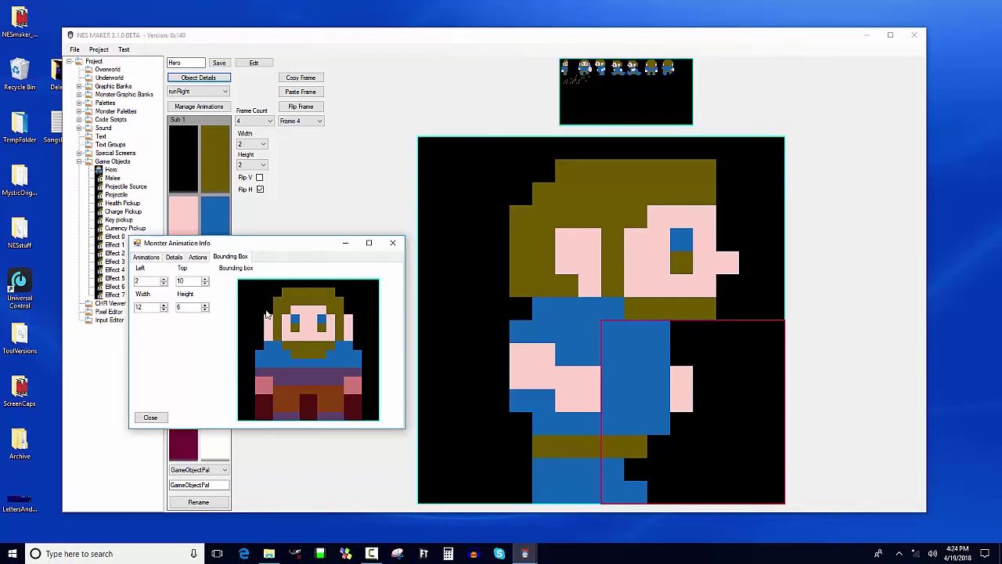
pyautogui.moveTo(256, 294); pyautogui.dragTo(362, 421)
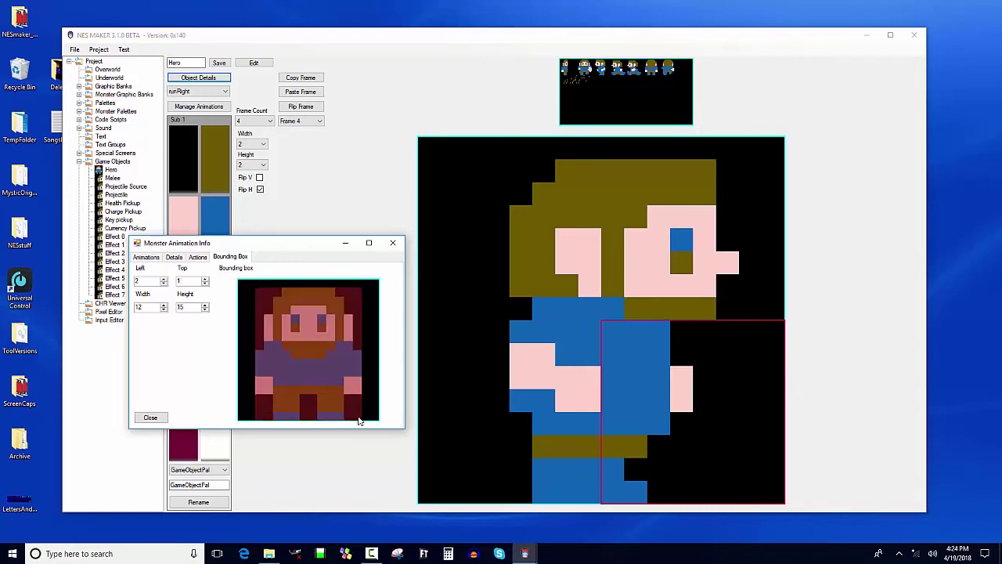
pyautogui.click(260, 368)
pyautogui.moveTo(260, 367); pyautogui.dragTo(356, 420)
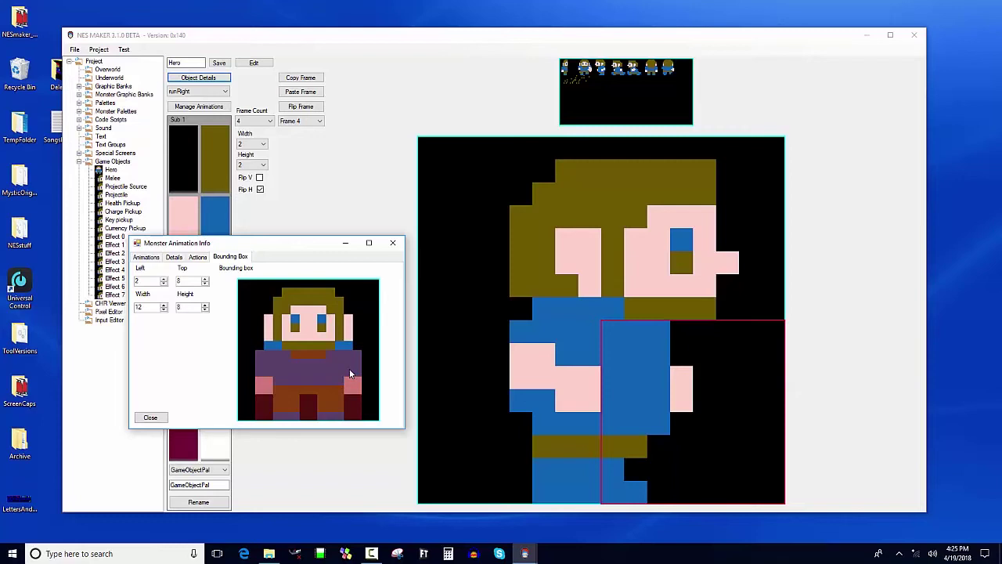
pyautogui.moveTo(263, 300); pyautogui.dragTo(300, 350)
pyautogui.click(348, 400)
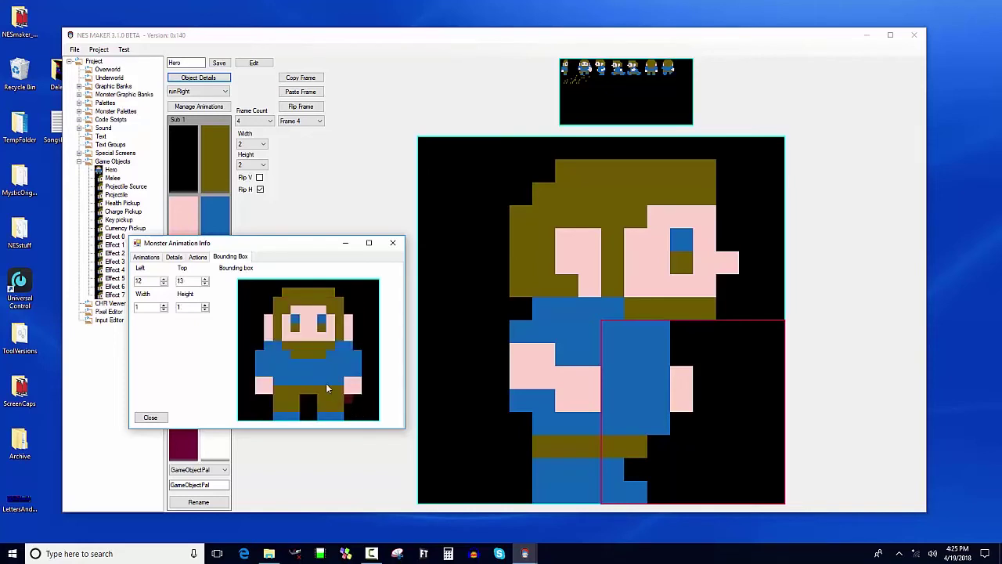
pyautogui.moveTo(239, 279); pyautogui.dragTo(379, 419)
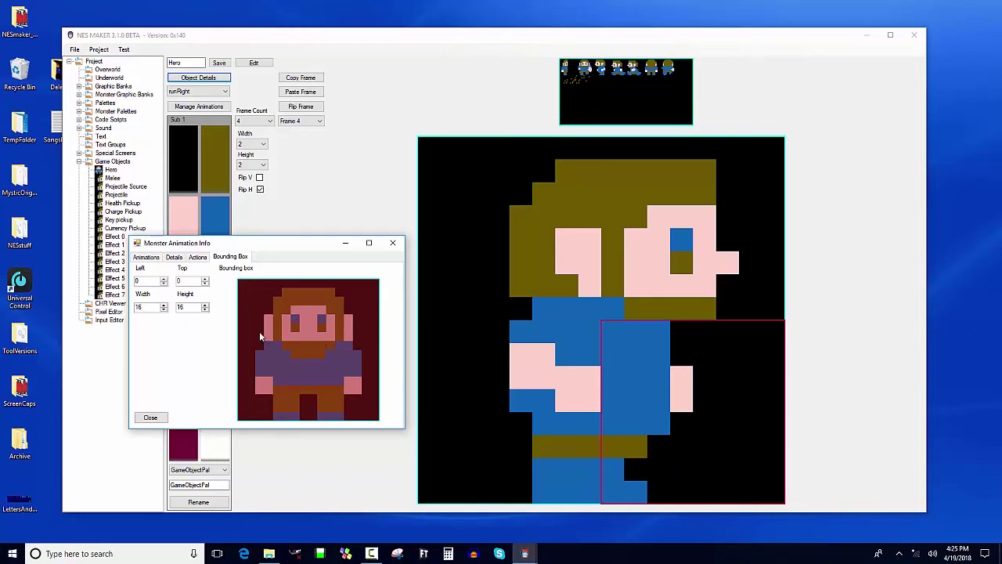
pyautogui.moveTo(263, 336); pyautogui.dragTo(350, 415)
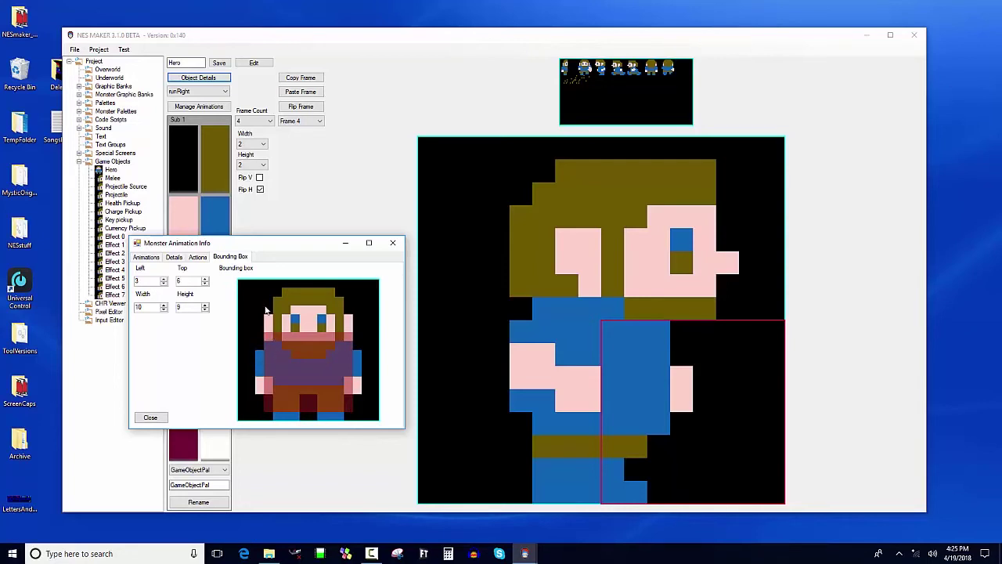
pyautogui.moveTo(266, 311); pyautogui.dragTo(360, 421)
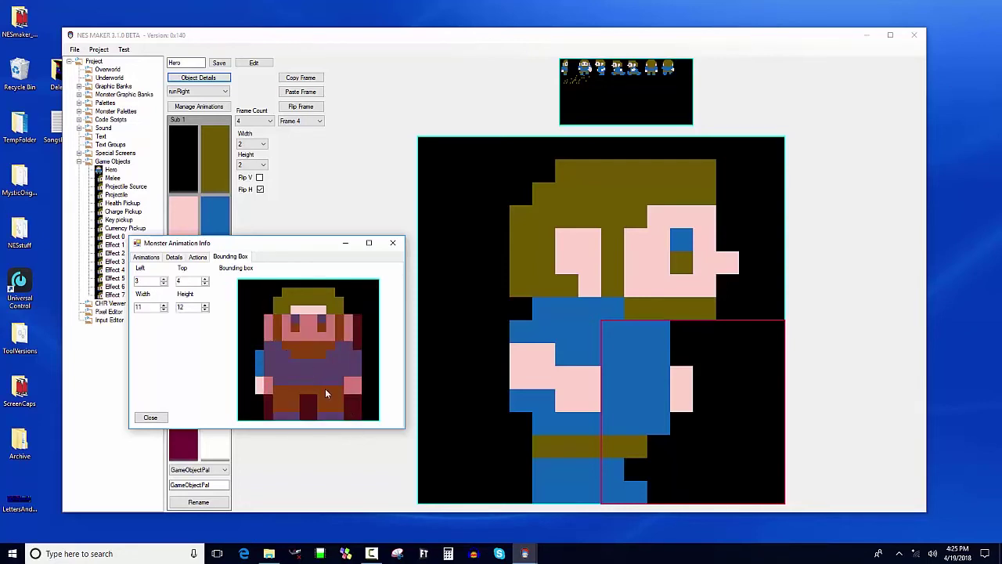
pyautogui.moveTo(267, 313); pyautogui.dragTo(353, 416)
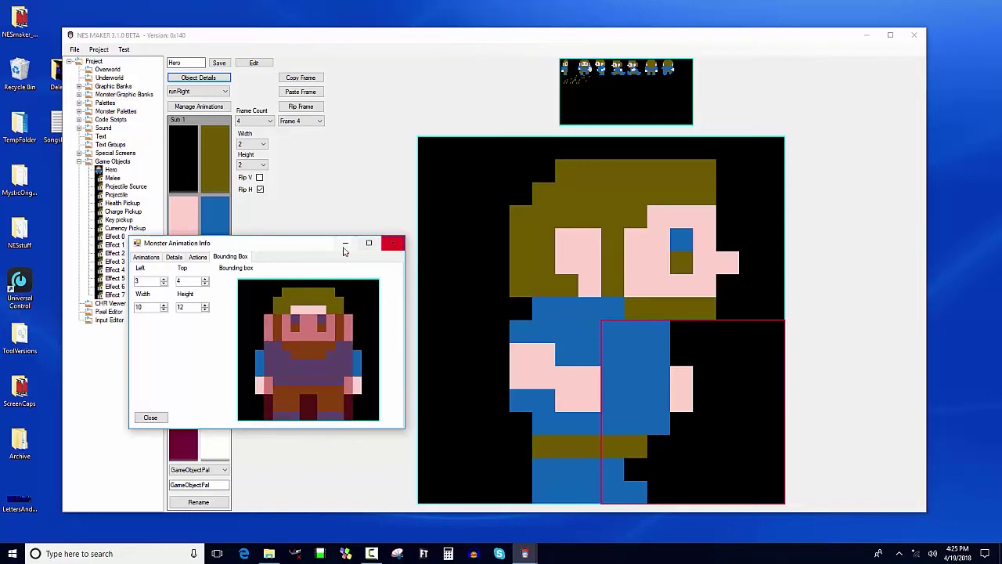
# Check the Animations, Details, Actions and Bounding Box tabs, then close the animation info window.
pyautogui.click(149, 257)
pyautogui.click(174, 257)
pyautogui.click(198, 257)
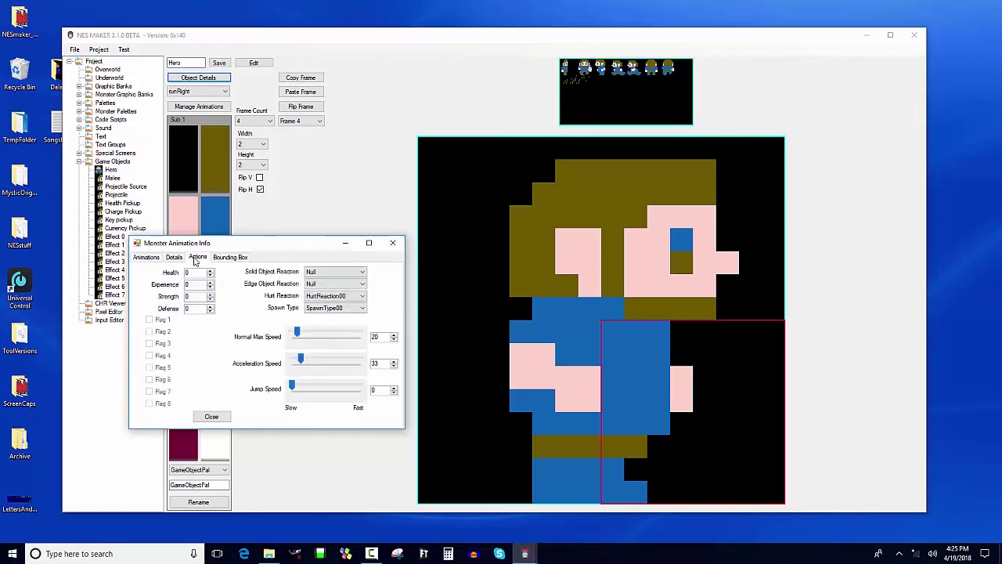
pyautogui.click(227, 258)
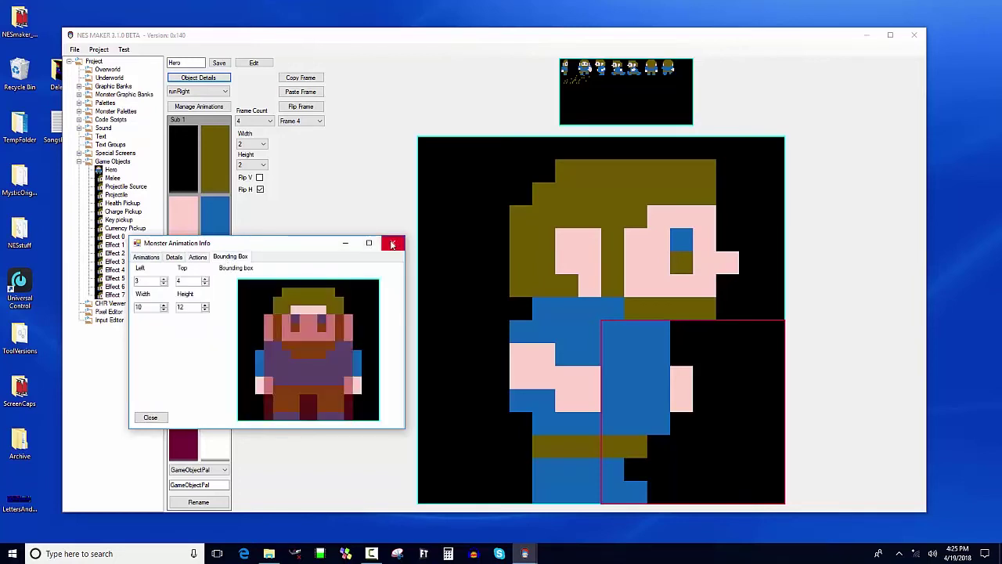
pyautogui.click(392, 243)
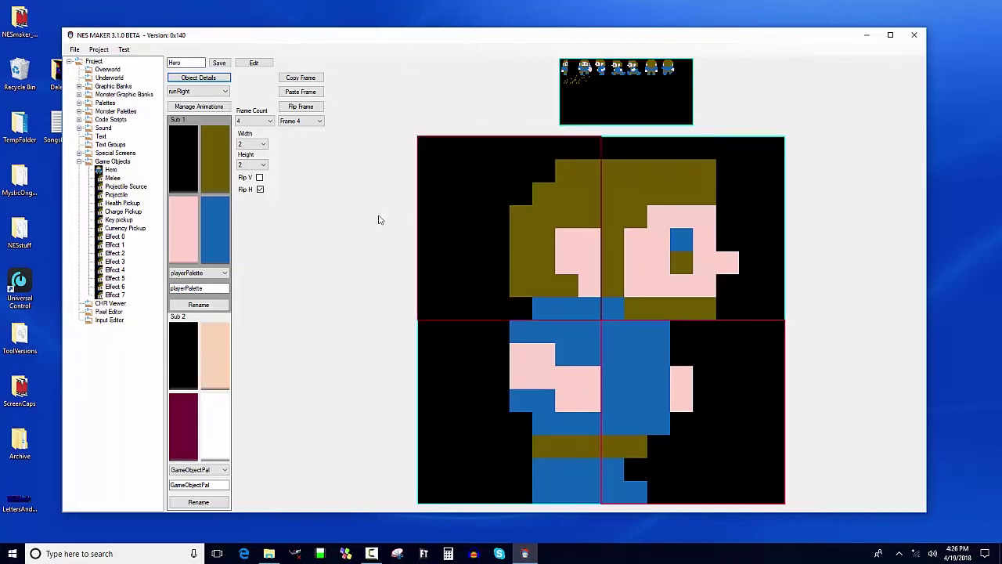
# Browse Code Scripts into UserScripts > MovementScripts to list the Press_ and Release_ .asm files.
pyautogui.click(79, 119)
pyautogui.click(118, 120)
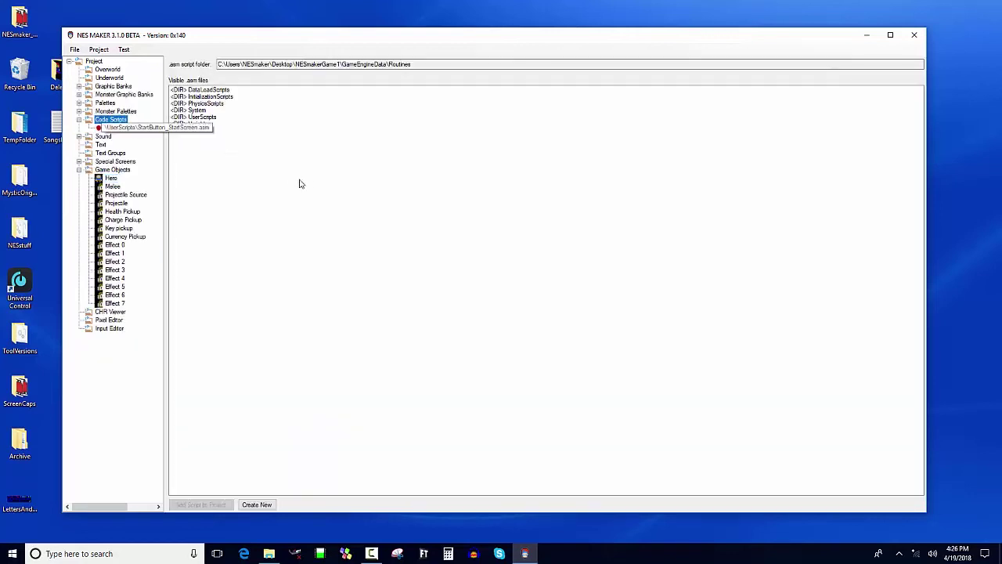
pyautogui.doubleClick(193, 118)
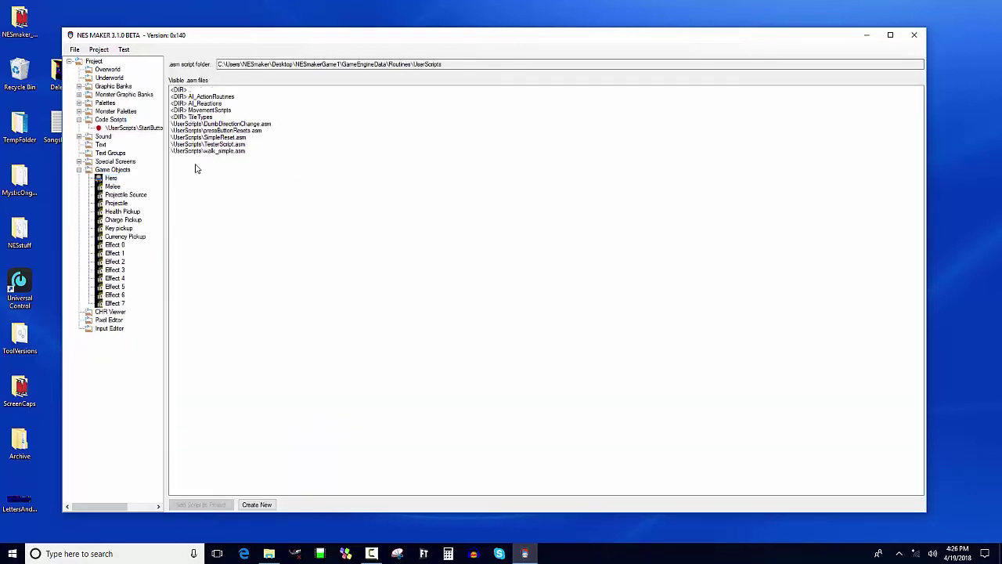
pyautogui.doubleClick(212, 111)
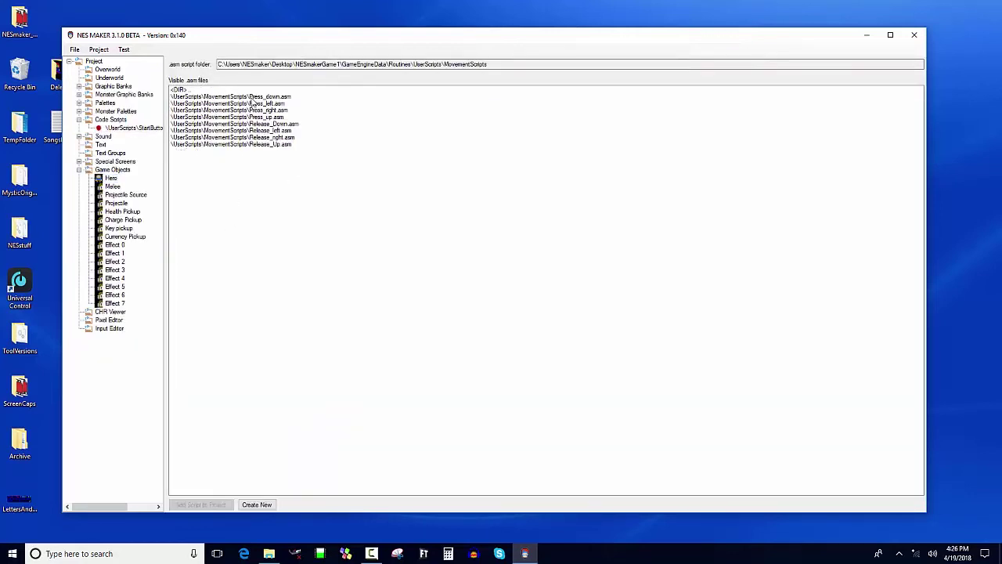